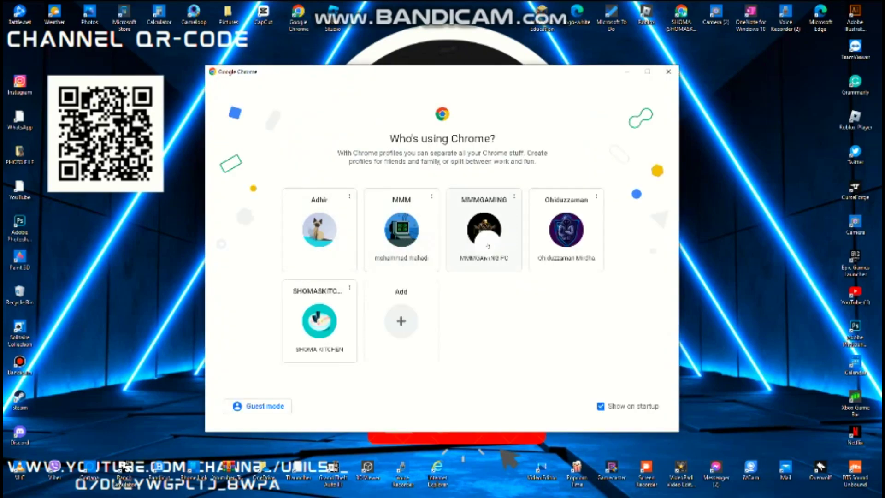
Open a new Chrome window under the gaming profile from the 'Who's using Chrome?' picker
left_click(488, 246)
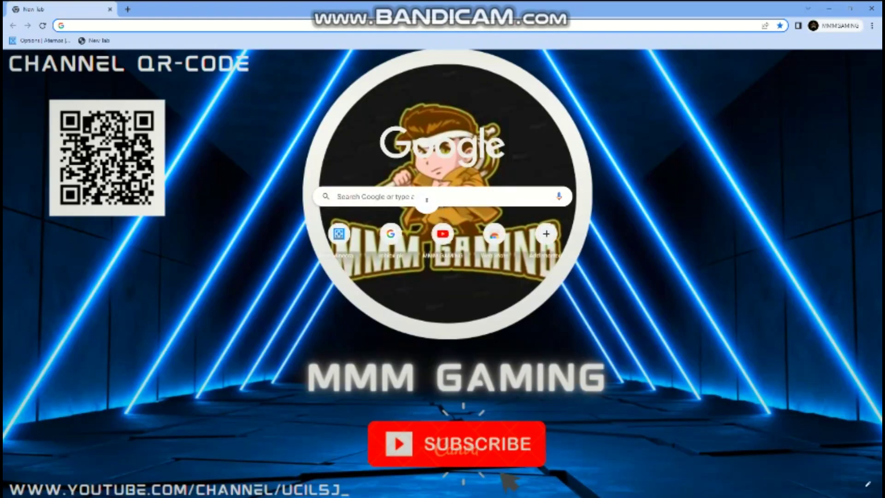
Search Google for 'tlauncher' and open the TLauncher launcher site at tlauncher.org/en/
left_click(417, 201)
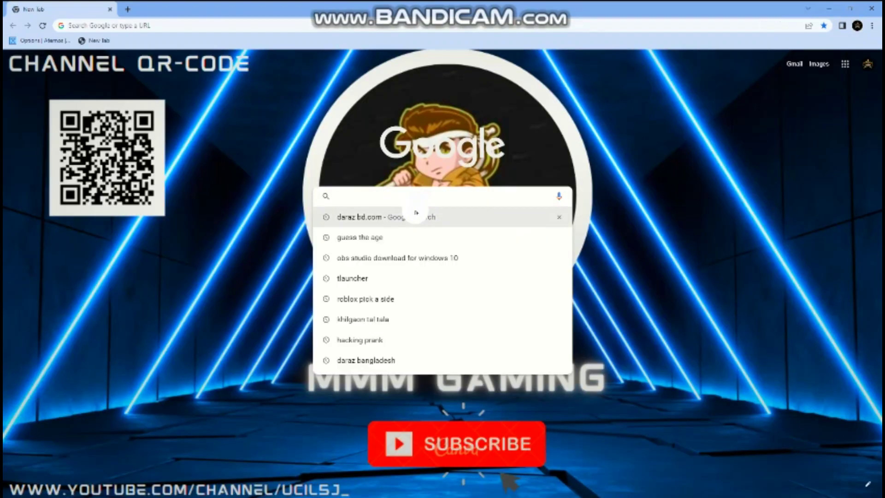
left_click(356, 273)
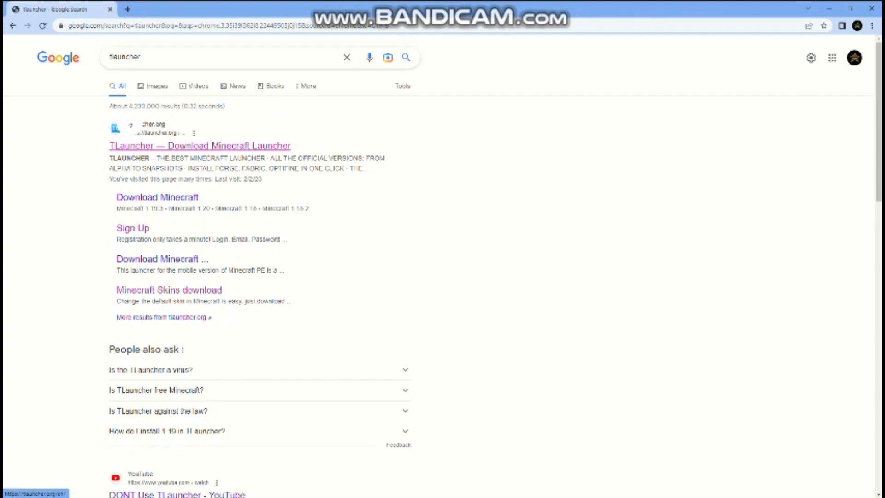
left_click(162, 128)
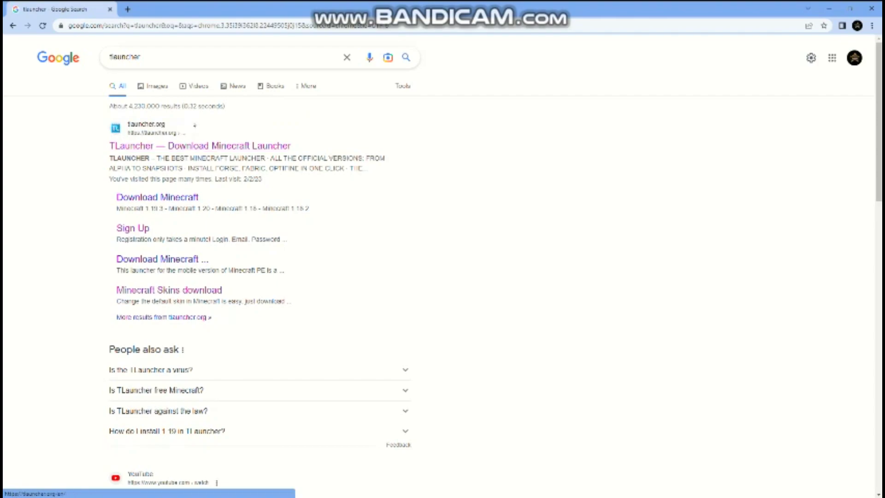
left_click(180, 145)
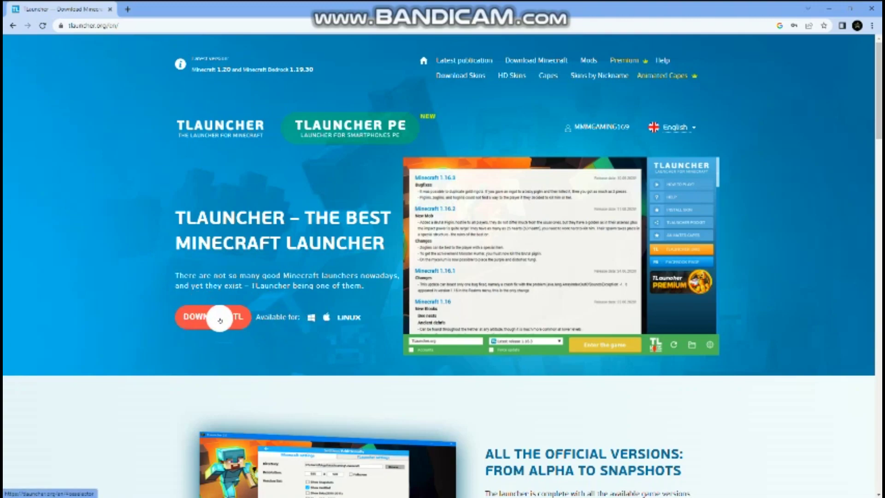
Go to the TLauncher User area and start a skin upload from the Downloads folder
scroll(267, 208, "down", 10)
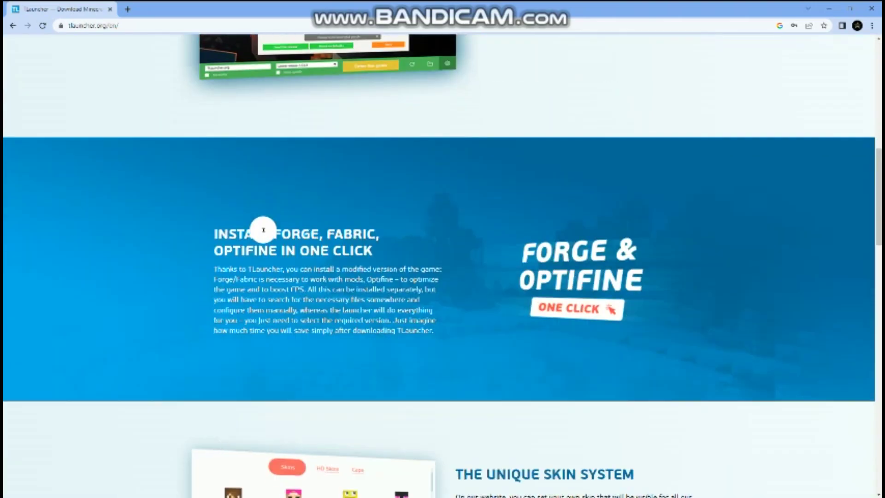
scroll(263, 230, "up", 12)
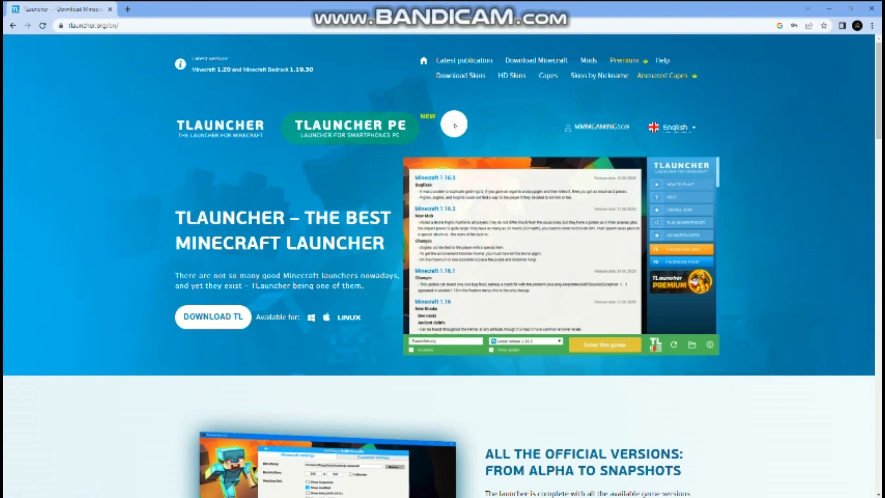
left_click(579, 126)
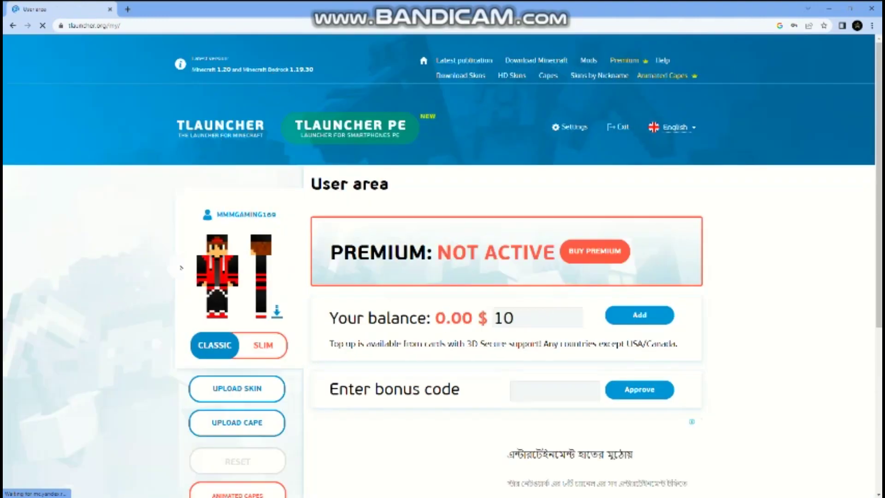
scroll(203, 258, "down", 3)
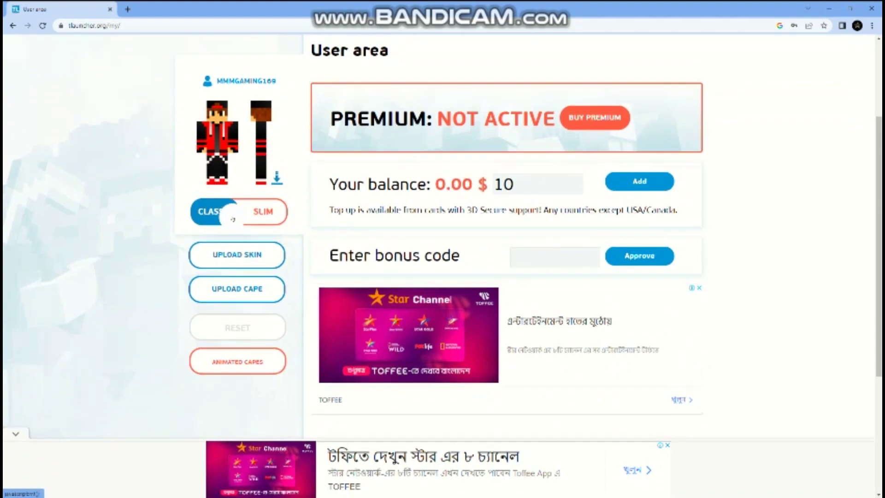
scroll(232, 220, "up", 1)
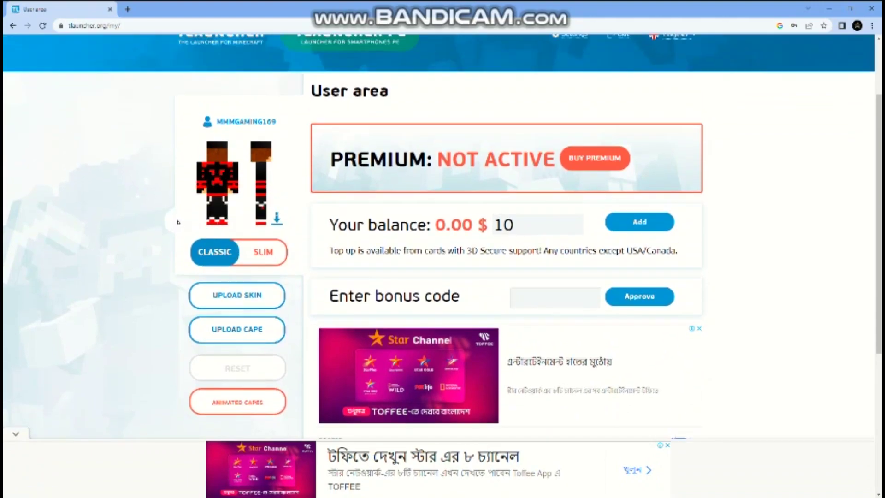
left_click(262, 302)
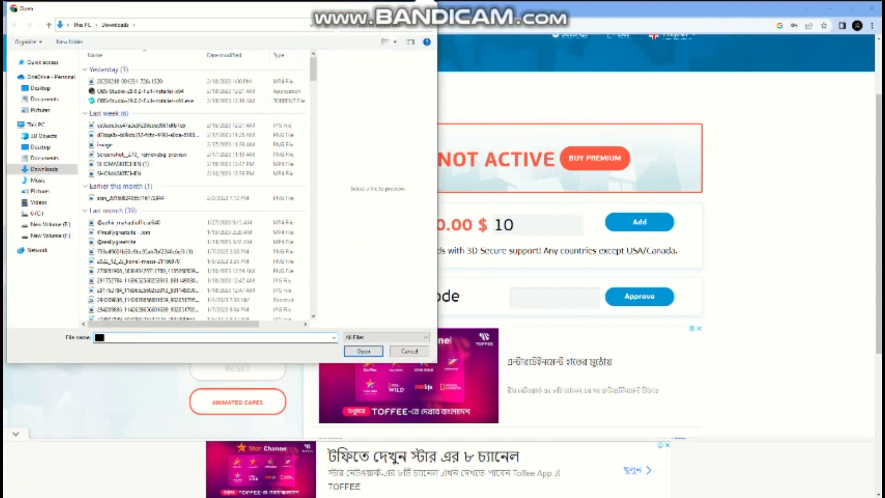
Upload the chosen skin image to the TLauncher account, then start a new browser tab
left_click(245, 325)
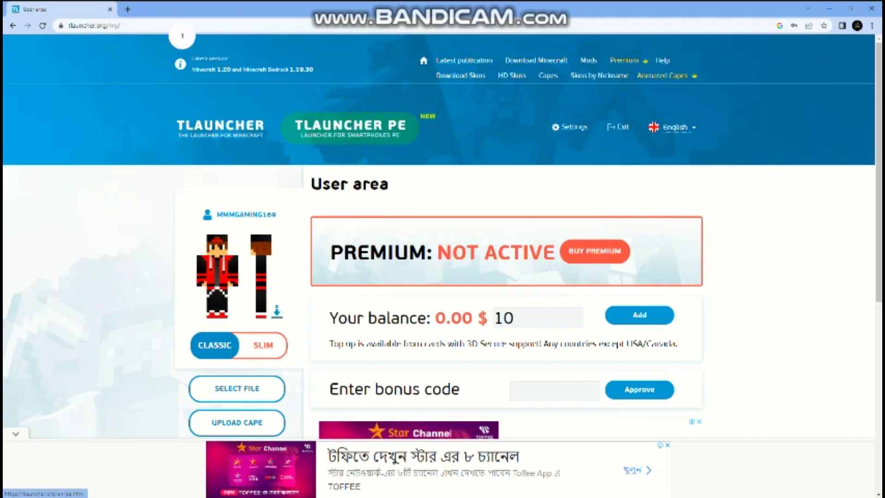
left_click(122, 10)
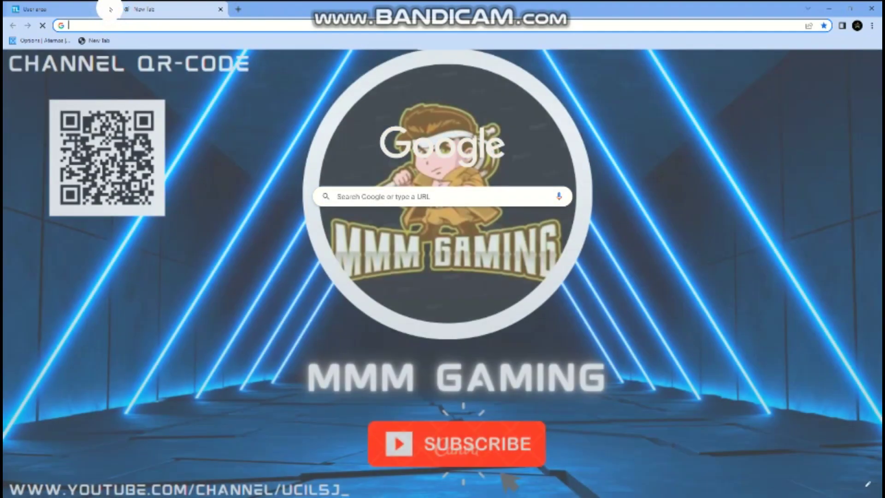
Close the User area tab, search Google for 'aternos', and reach the Welcome to Aternos page
left_click(111, 9)
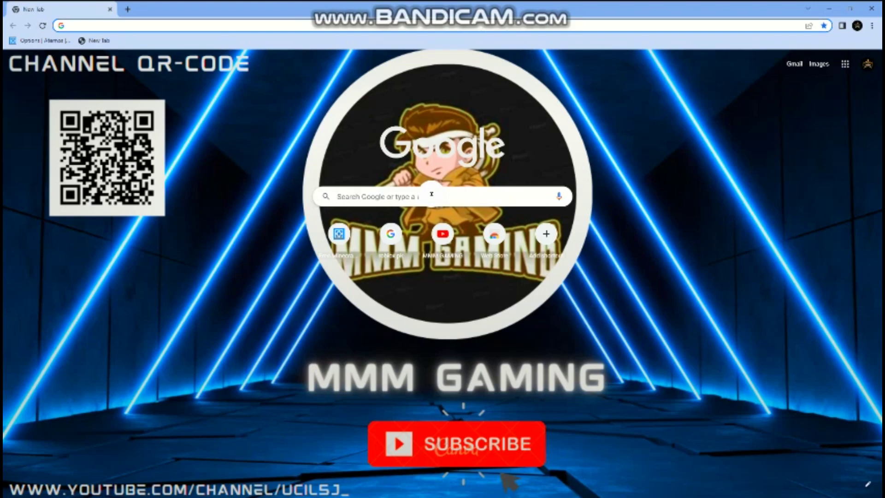
left_click(356, 196)
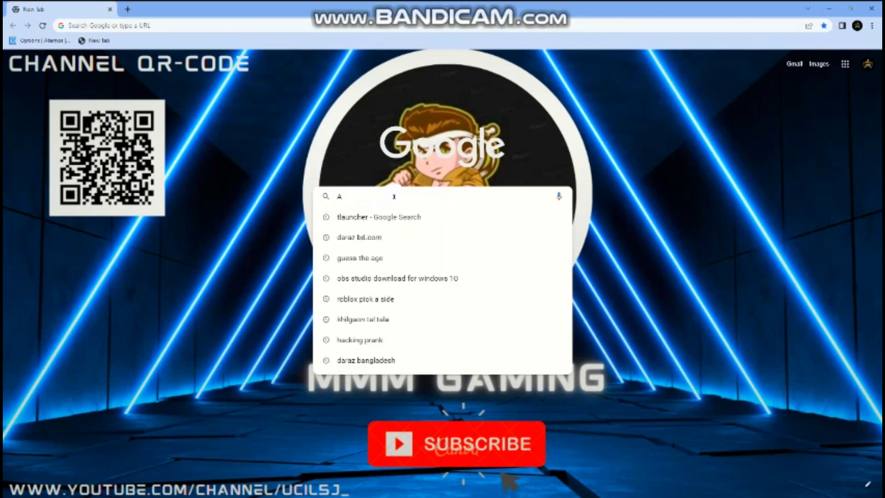
left_click(370, 236)
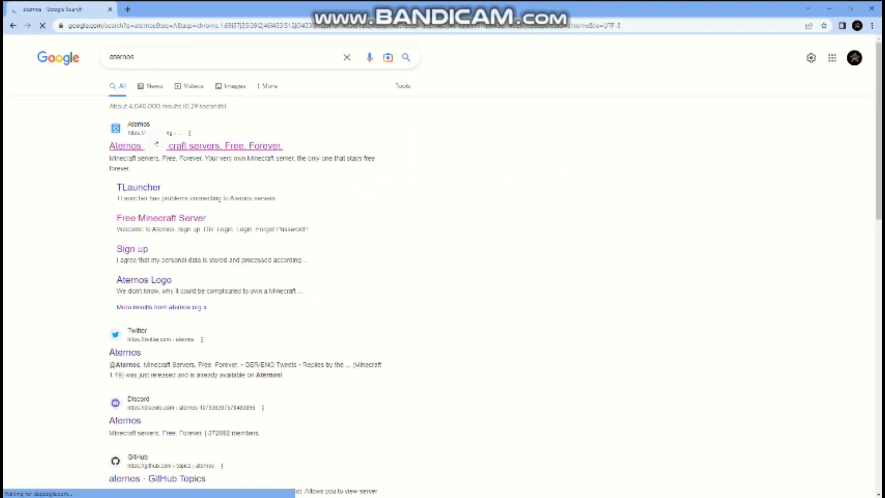
left_click(156, 144)
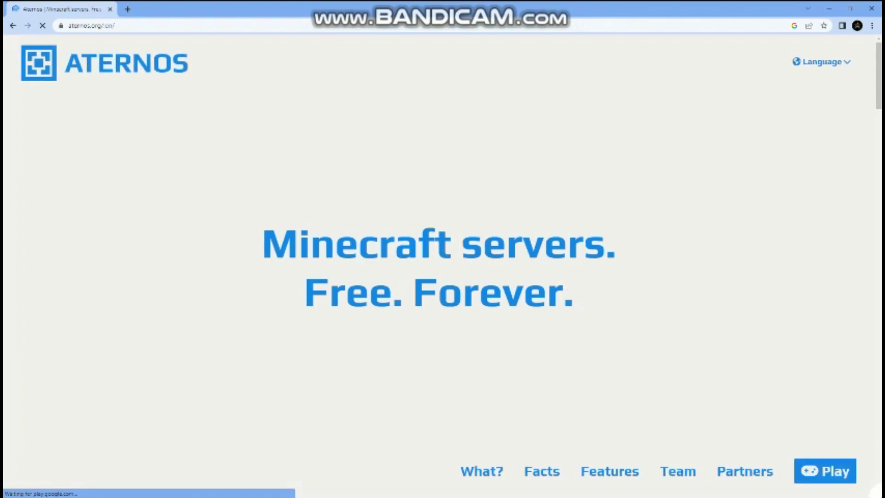
left_click(810, 478)
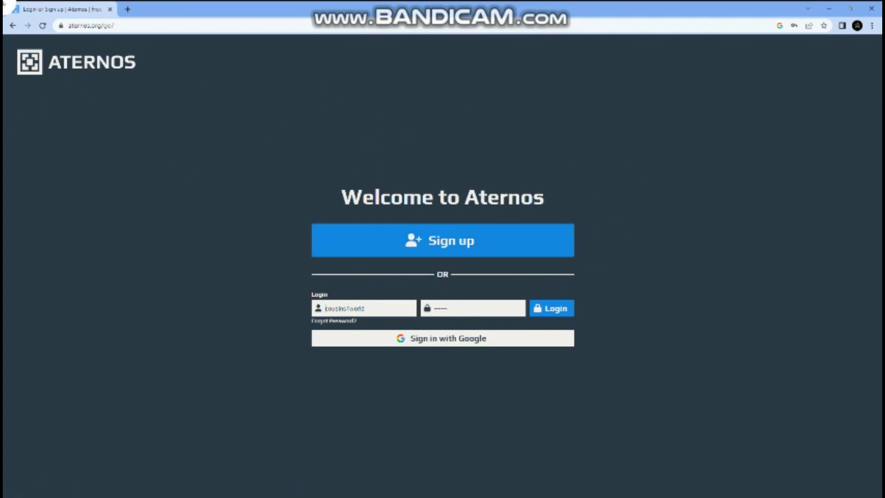
Return to the Aternos home page, then back to login and start a new account
left_click(13, 25)
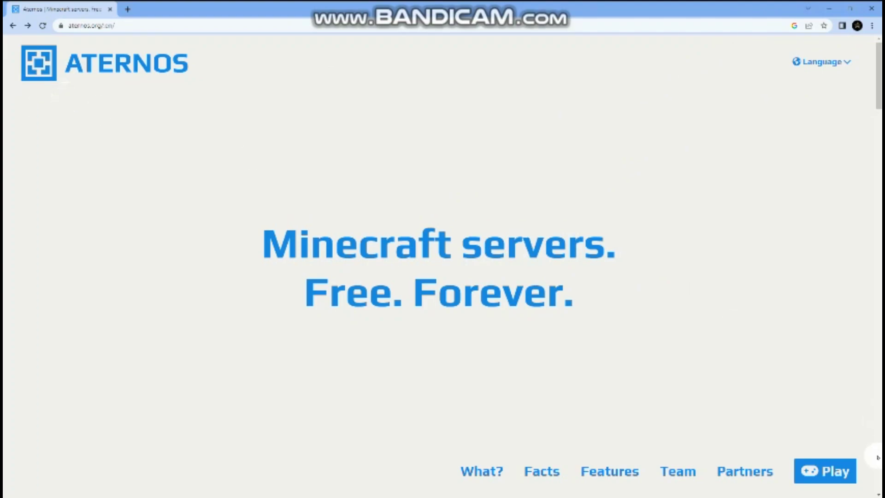
left_click(845, 474)
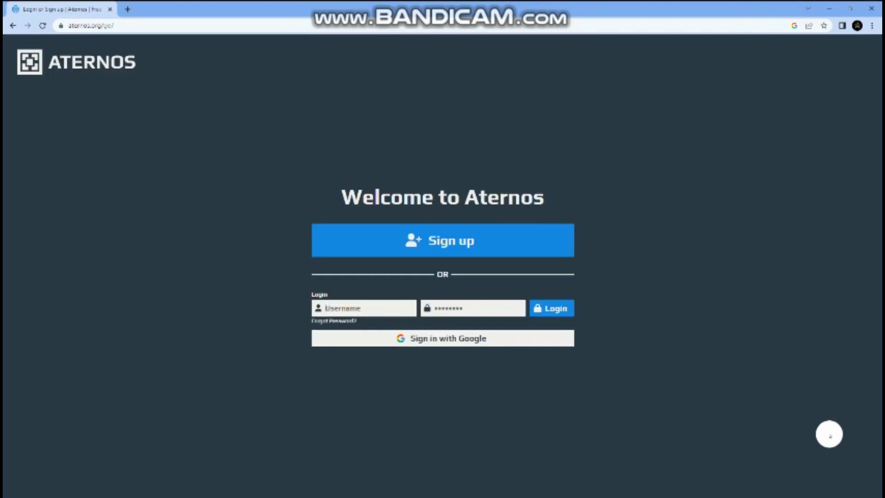
left_click(443, 240)
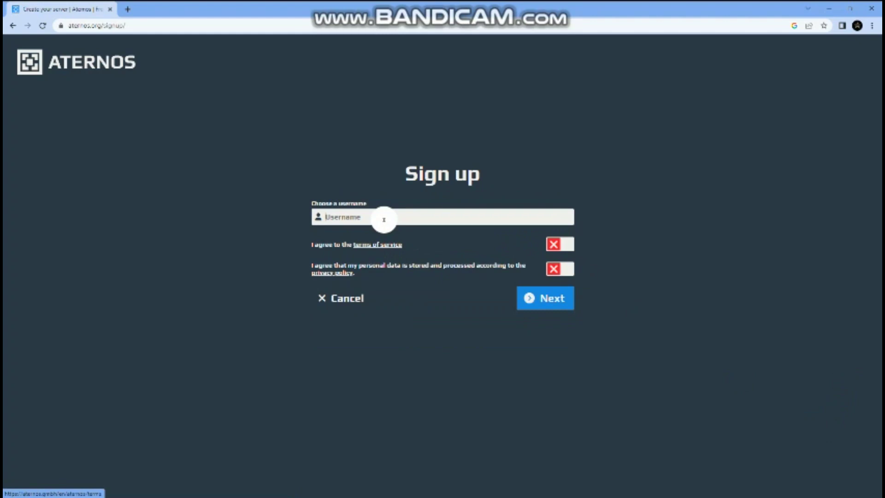
Enter a username, extend it after it proves taken, and accept the terms and privacy policy
left_click(383, 219)
type("SDFSDFSDF")
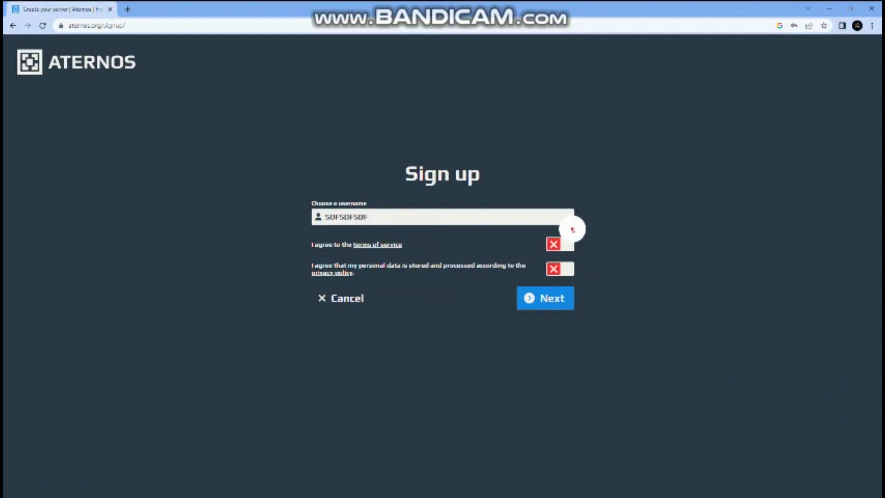
left_click(557, 245)
left_click(537, 305)
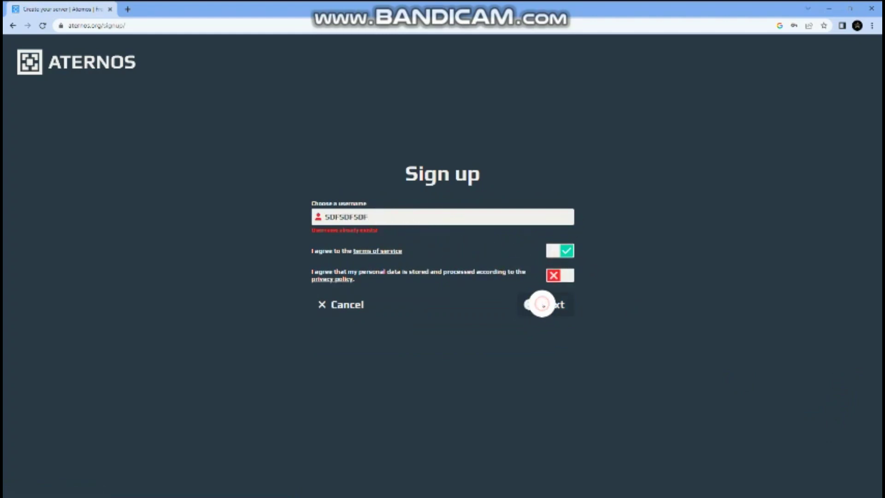
left_click(475, 220)
type("EED")
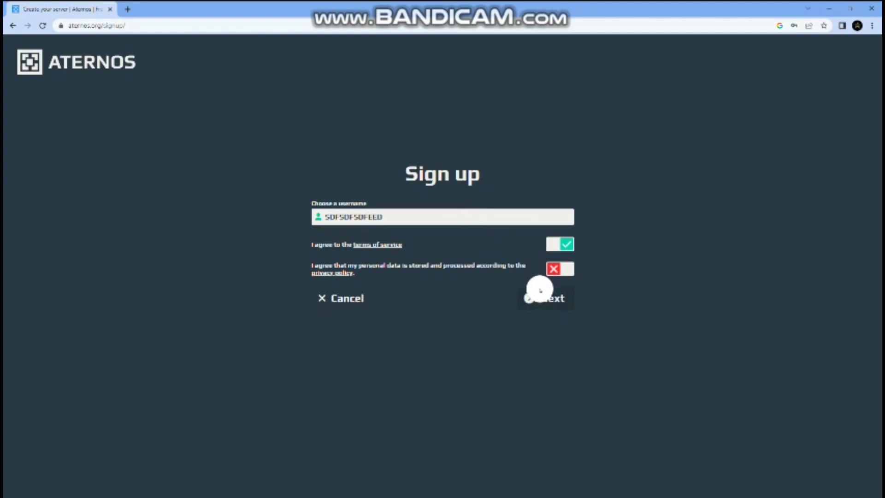
left_click(559, 269)
Set the account password and retype it to confirm
left_click(551, 295)
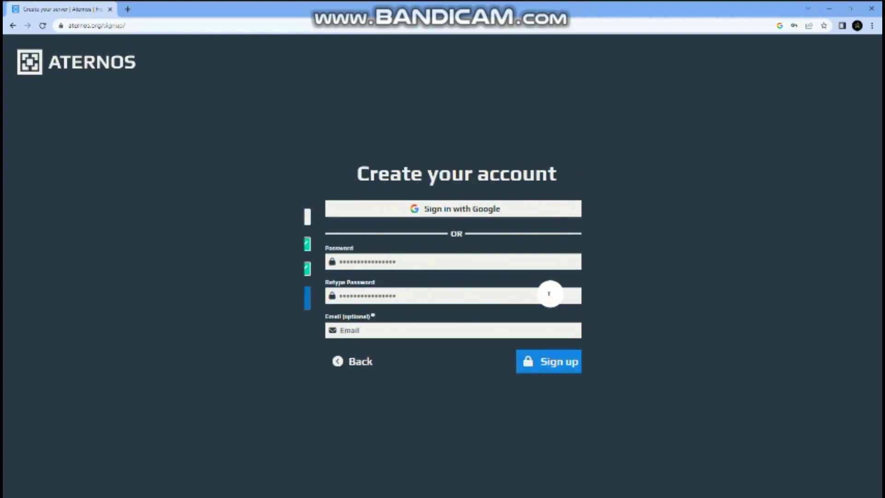
left_click(422, 257)
key("ctrl+a")
type("••••")
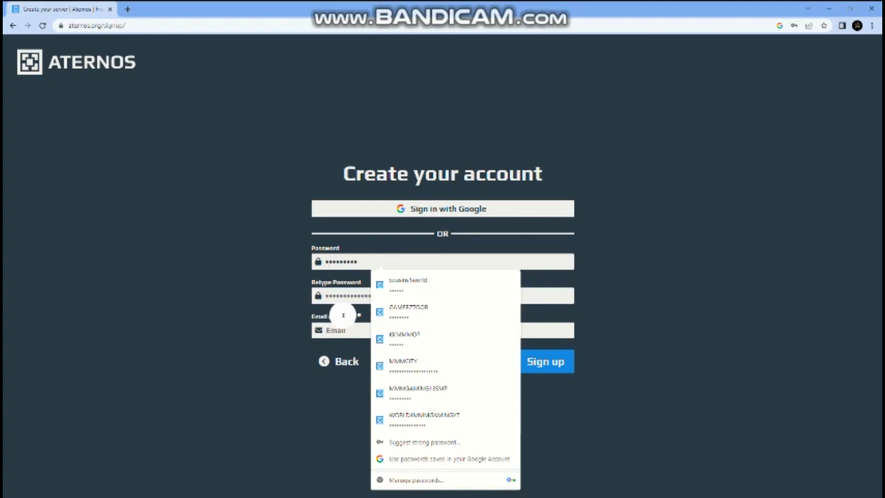
left_click(341, 290)
left_click(348, 290)
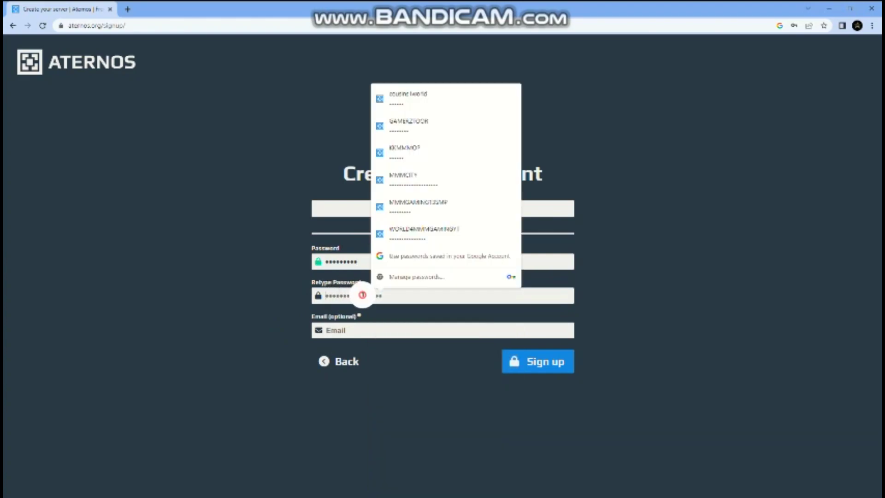
type("a")
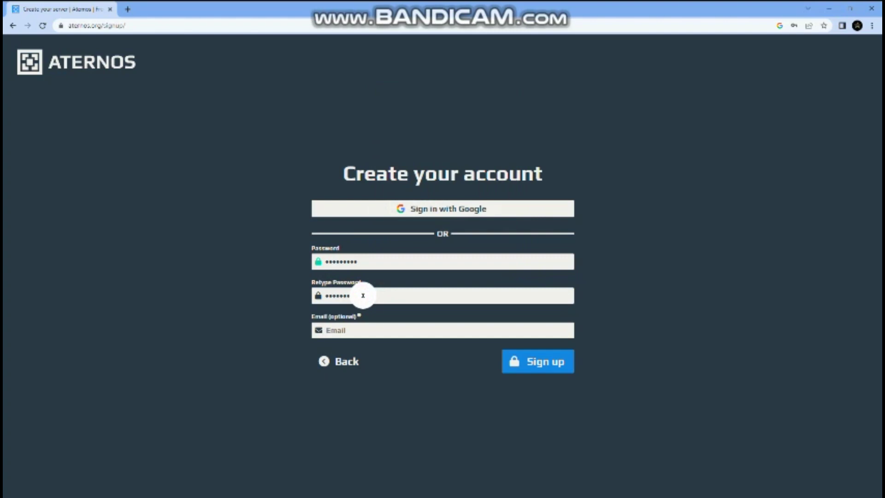
type("*****")
Fill in a saved e-mail address and complete the Aternos sign-up
left_click(405, 330)
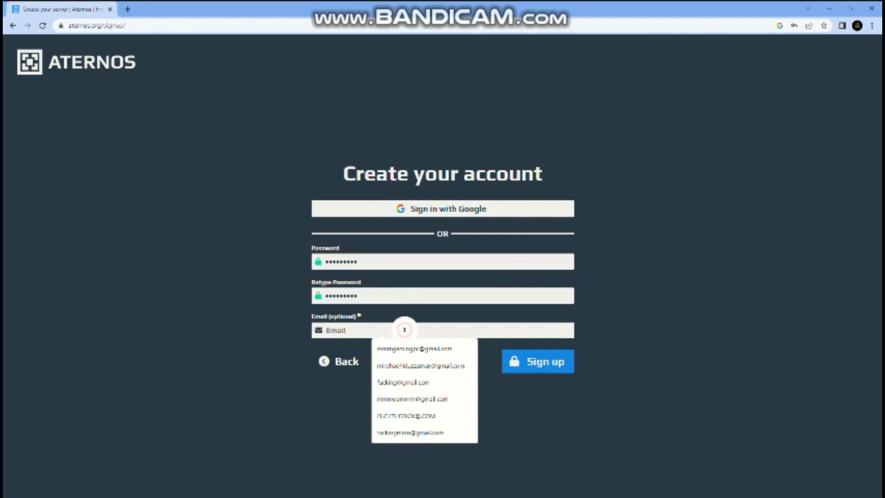
left_click(404, 382)
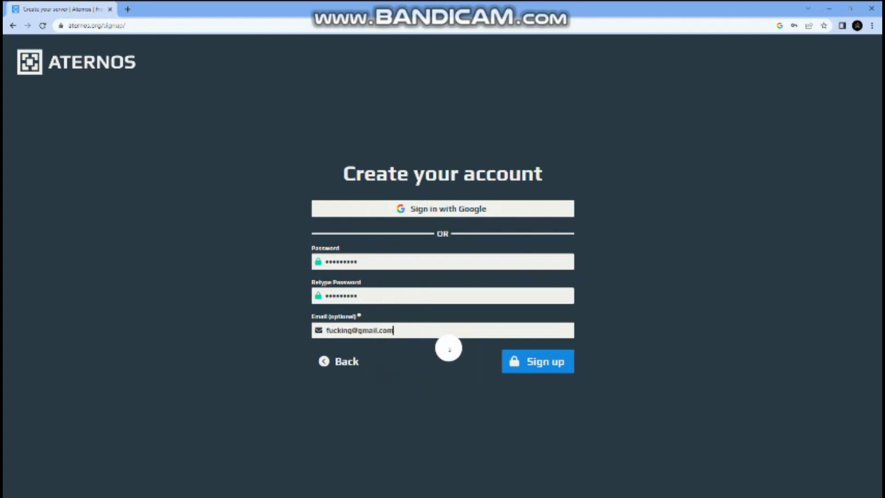
left_click(512, 362)
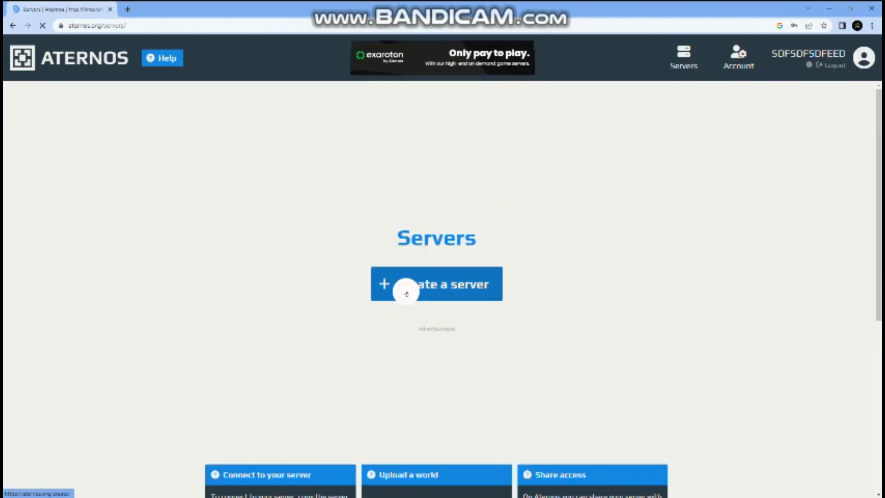
Create a default Java Edition server (Vanilla 1.19.3) and decline Chrome's password save prompt
left_click(435, 273)
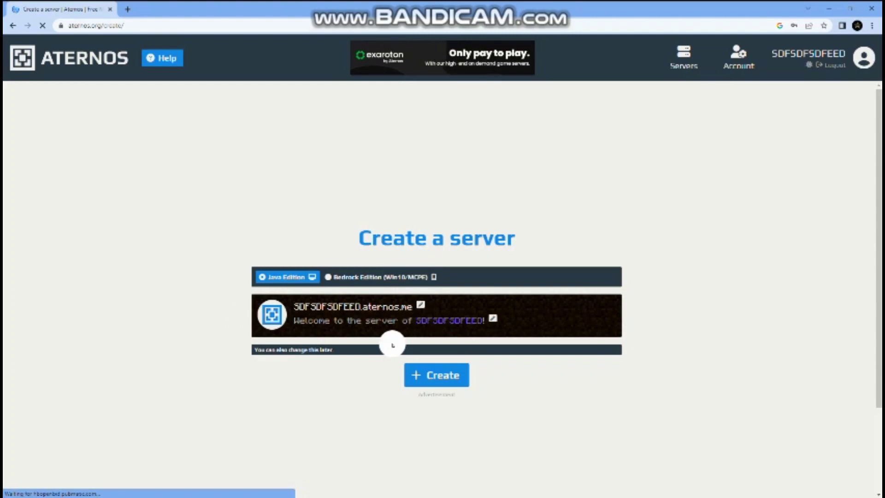
left_click(420, 379)
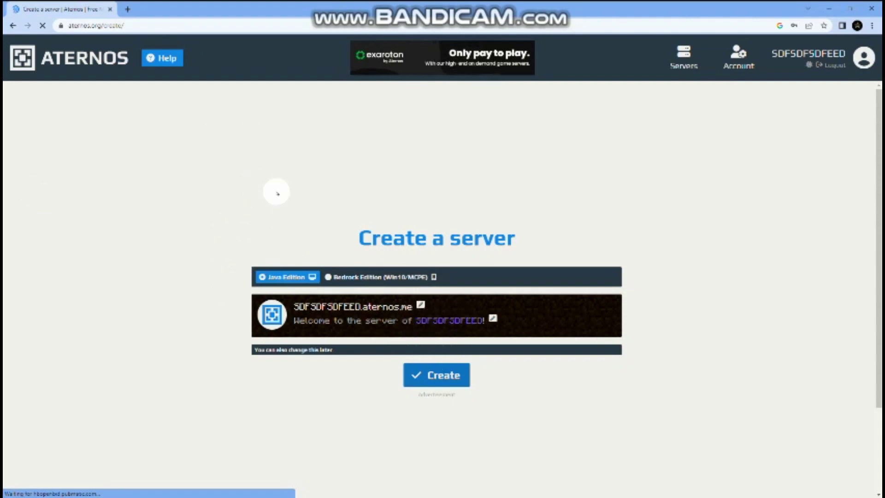
left_click(272, 218)
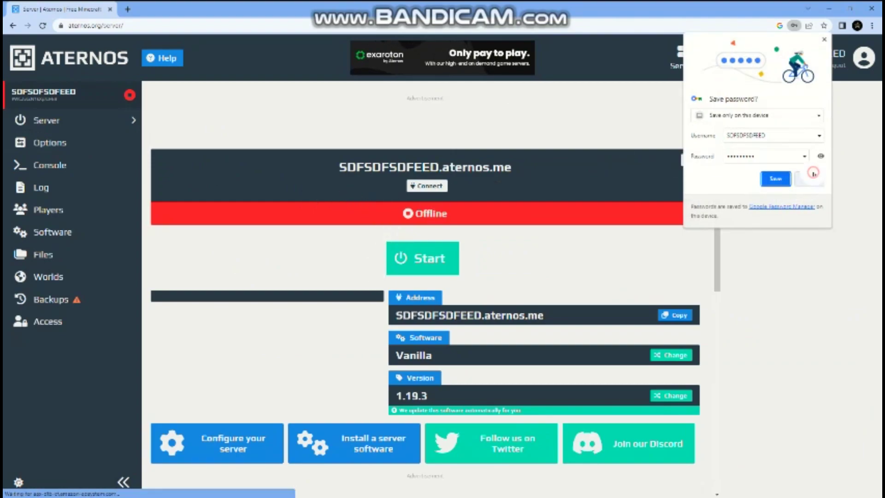
left_click(814, 173)
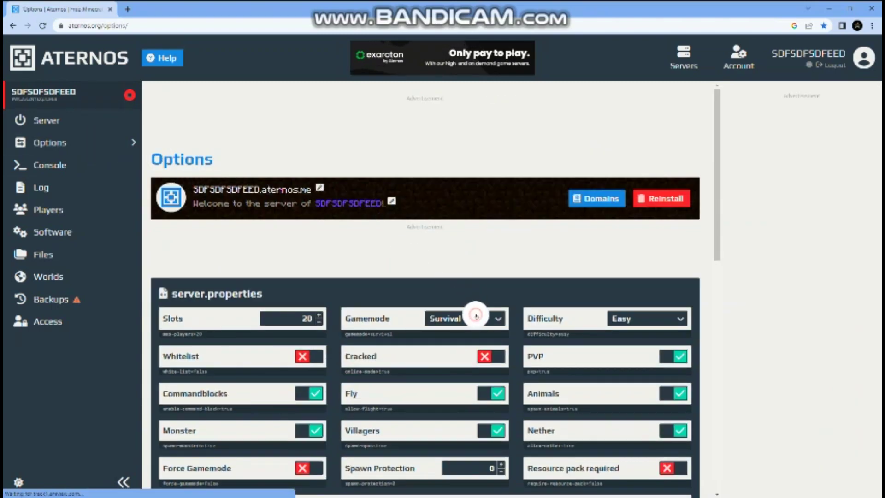
left_click(476, 316)
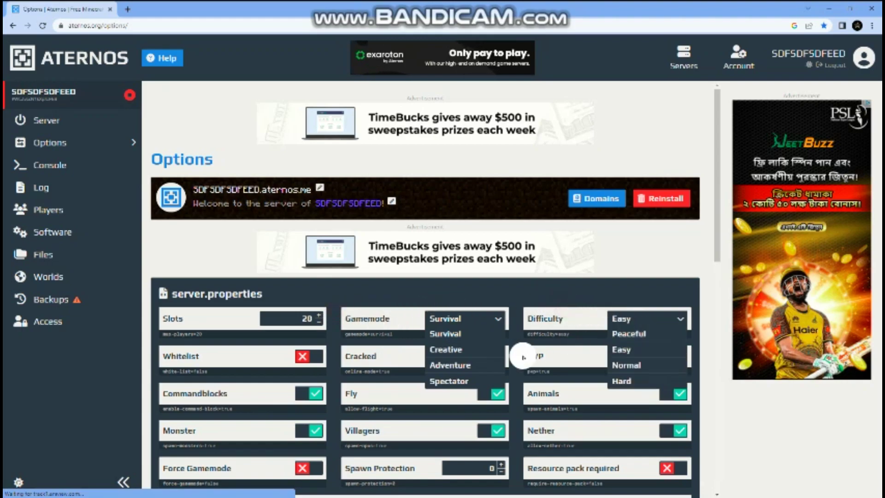
left_click(487, 328)
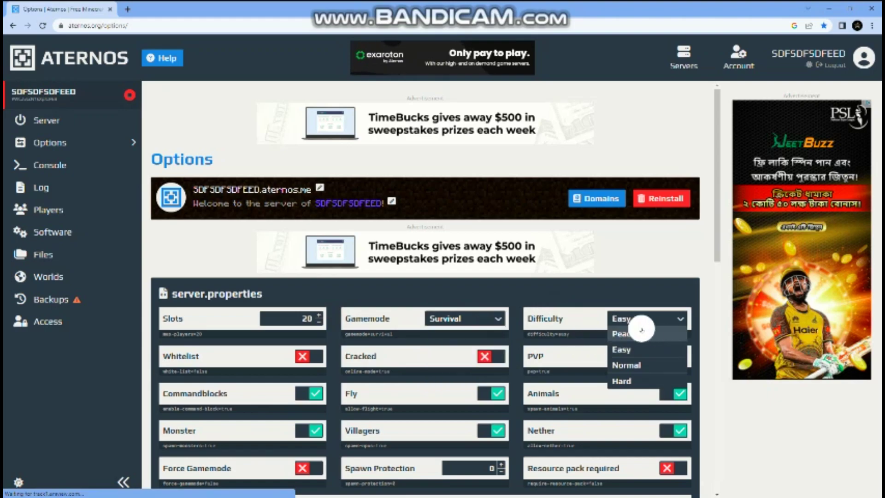
left_click(637, 353)
scroll(445, 355, "down", 2)
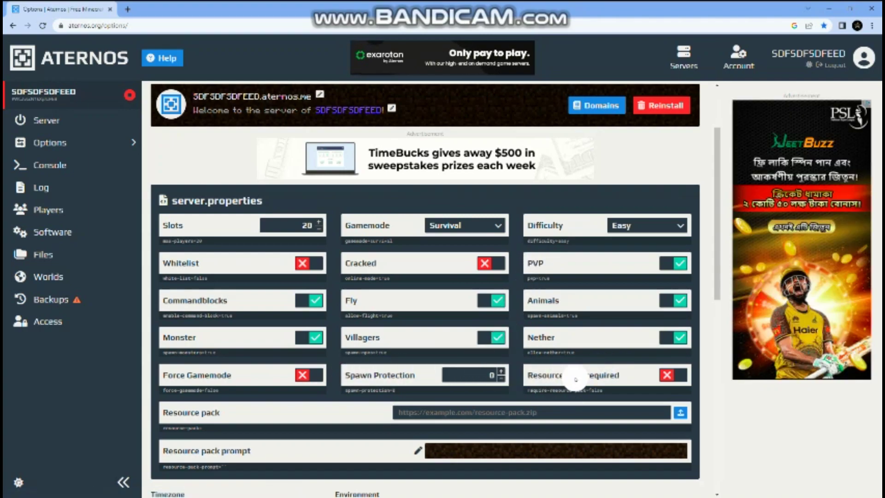
Turn on Cracked mode in the server options and go to the Worlds page
scroll(654, 264, "down", 2)
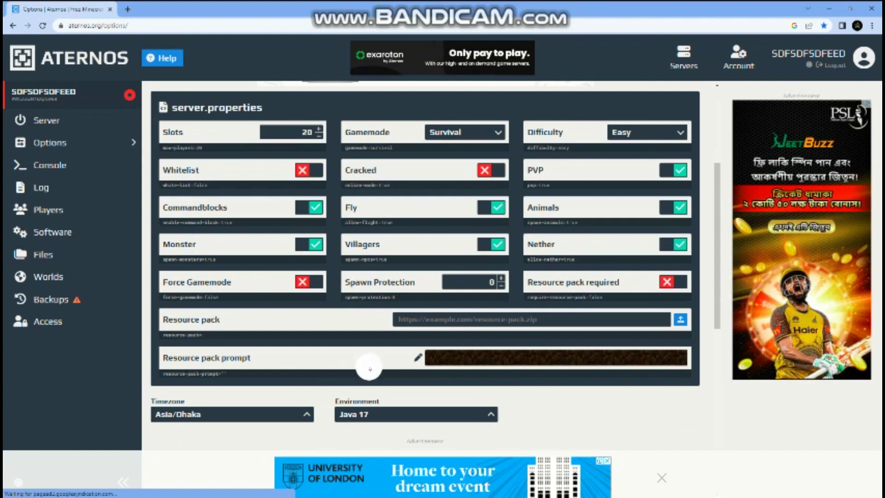
scroll(212, 368, "up", 2)
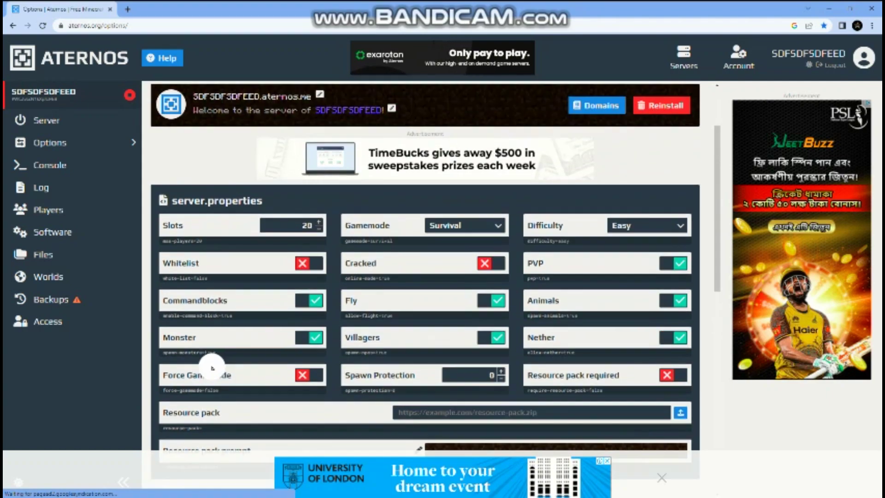
scroll(212, 368, "up", 2)
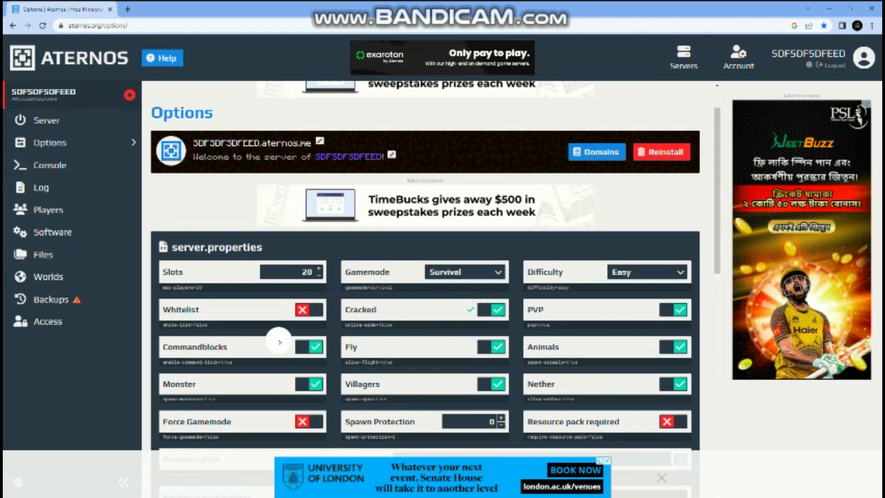
left_click(46, 272)
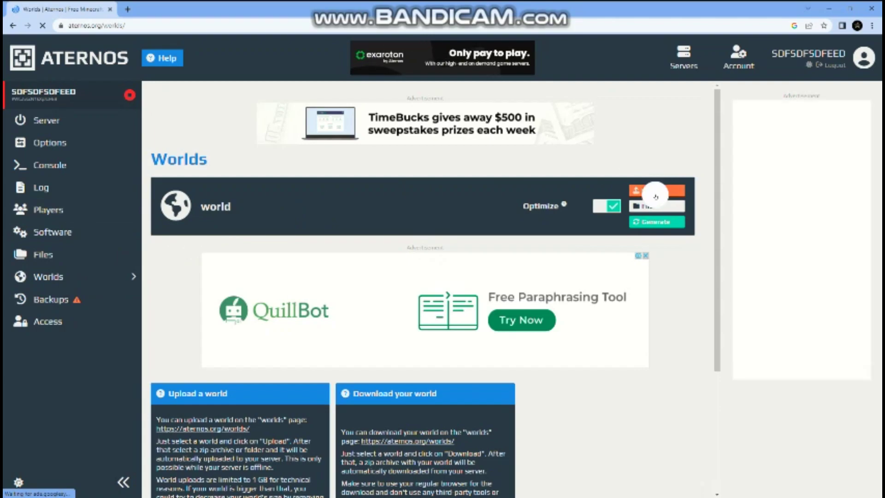
Inspect the world generation Worldtype without regenerating, then return to the server overview and console
left_click(662, 220)
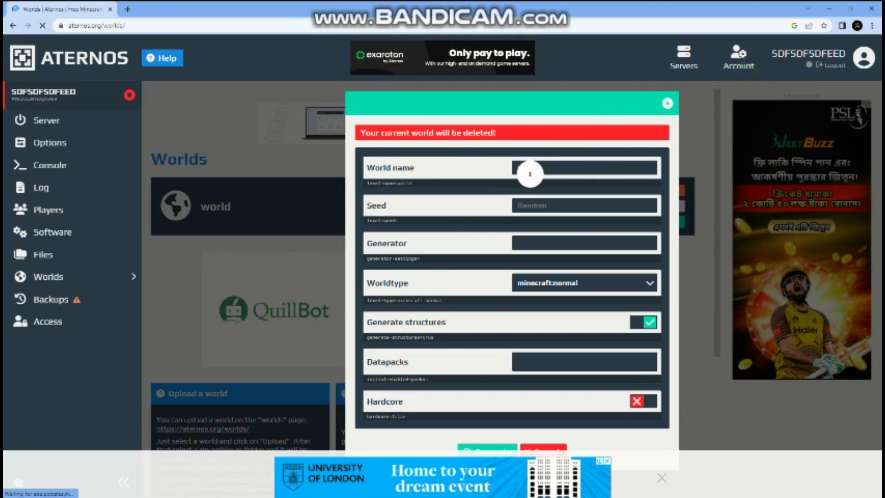
left_click(607, 284)
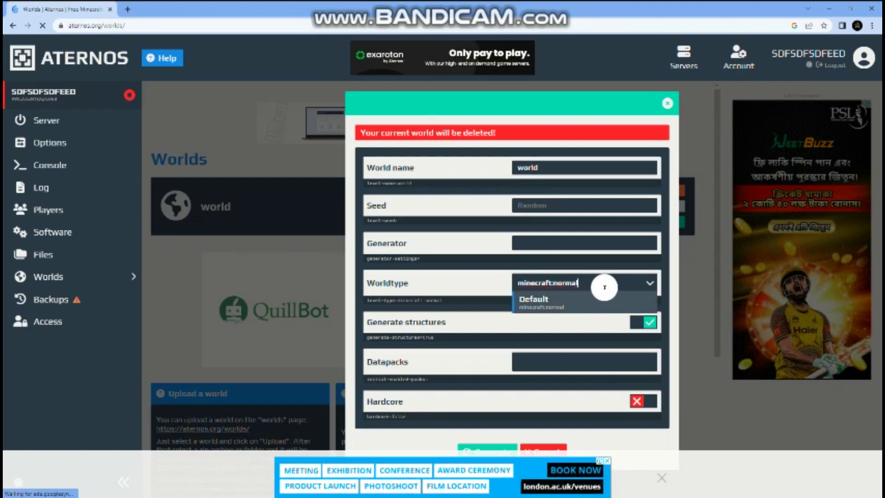
left_click(550, 446)
left_click(67, 119)
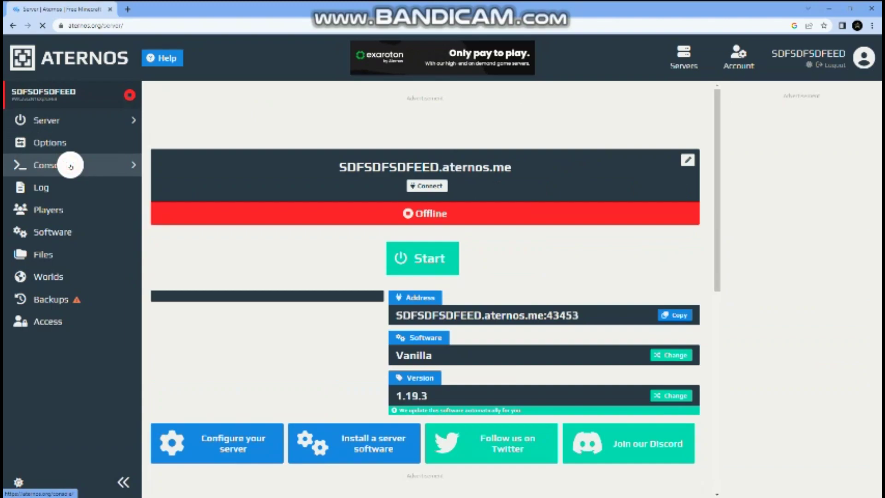
left_click(70, 165)
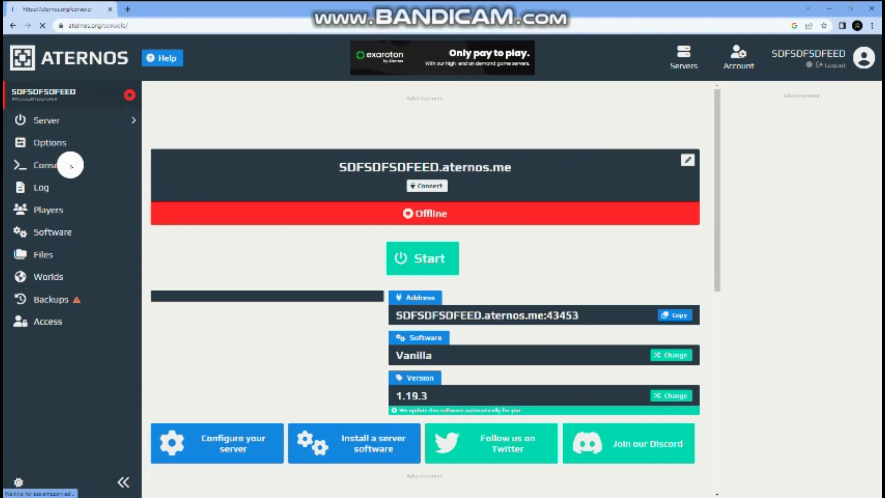